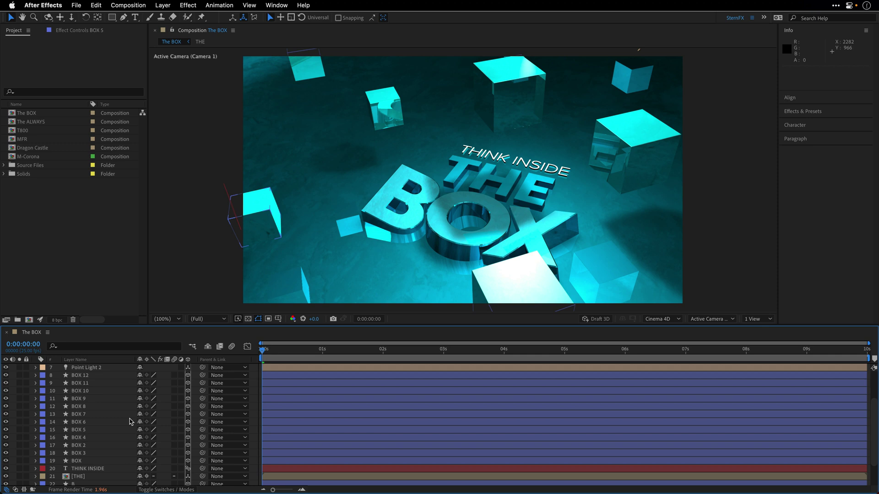
Select the B, O, THINK INSIDE, [THE] and BackLight HDR layers in turn.
scroll(131, 421, down, 3)
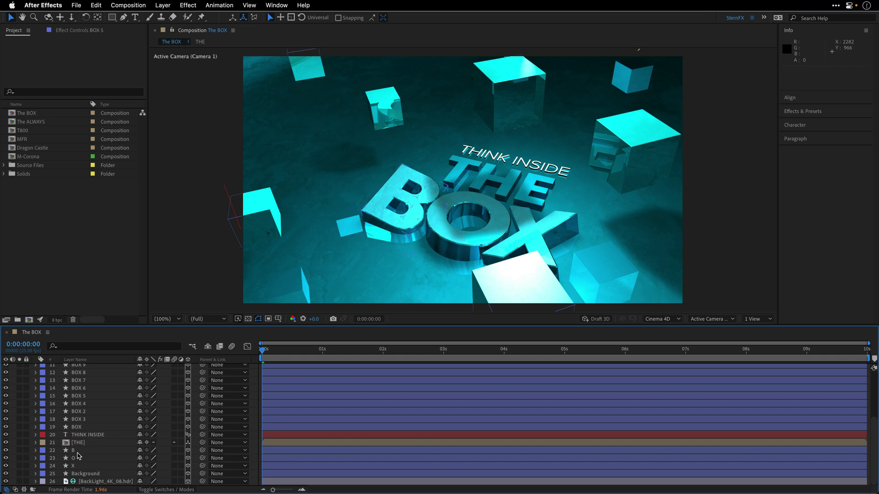
click(78, 453)
click(79, 458)
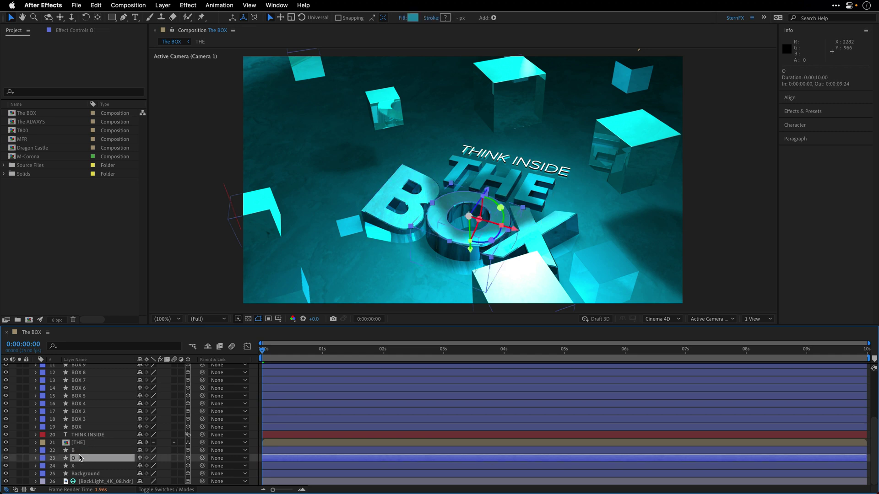
click(81, 434)
click(86, 443)
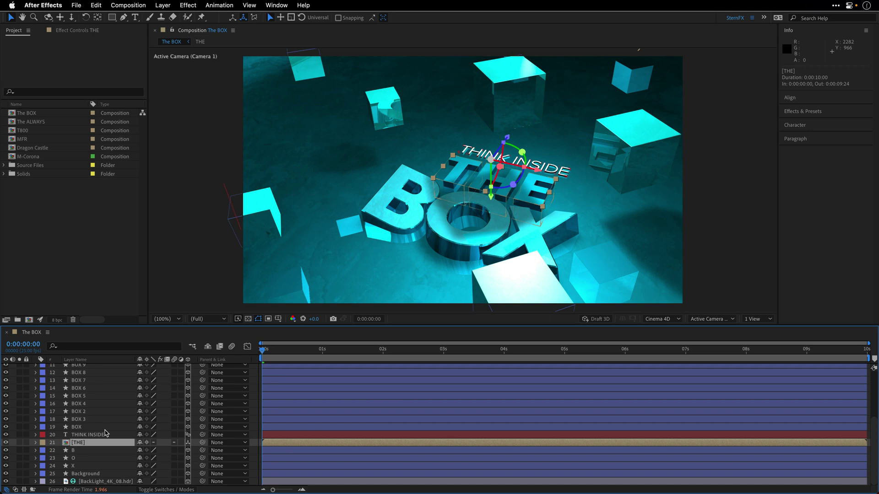
click(96, 482)
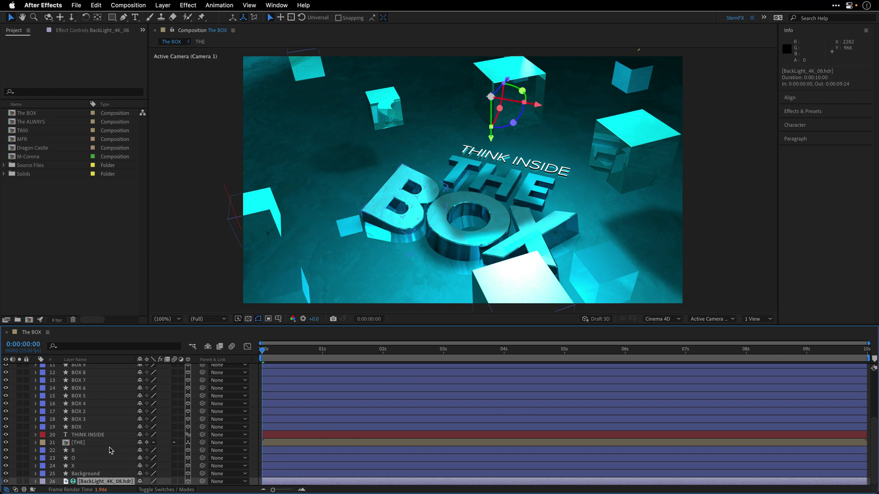
Select the three lights and Camera 1, re-enable Glow, and move to 0:00:01:00.
scroll(110, 451, up, 5)
click(86, 391)
click(85, 398)
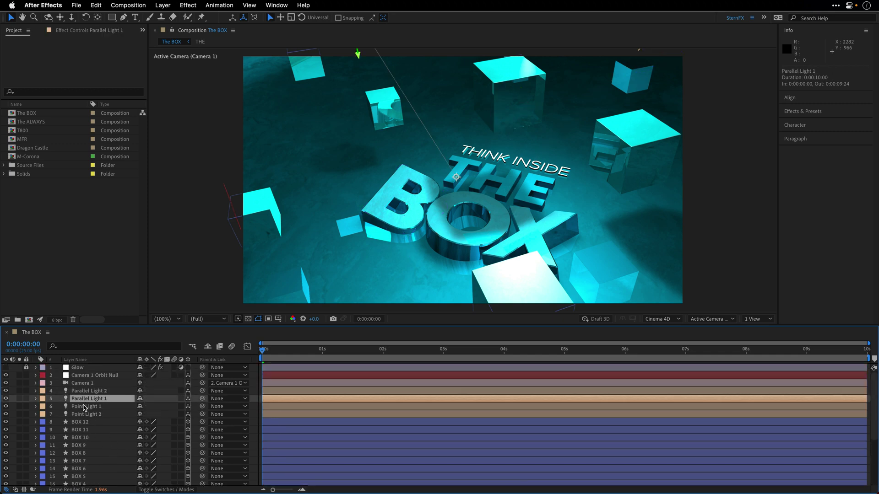
click(83, 407)
click(84, 384)
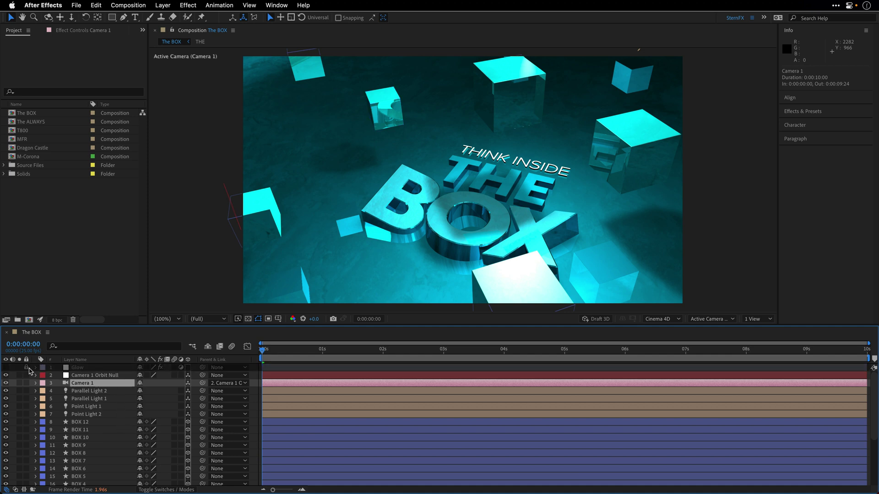
click(6, 367)
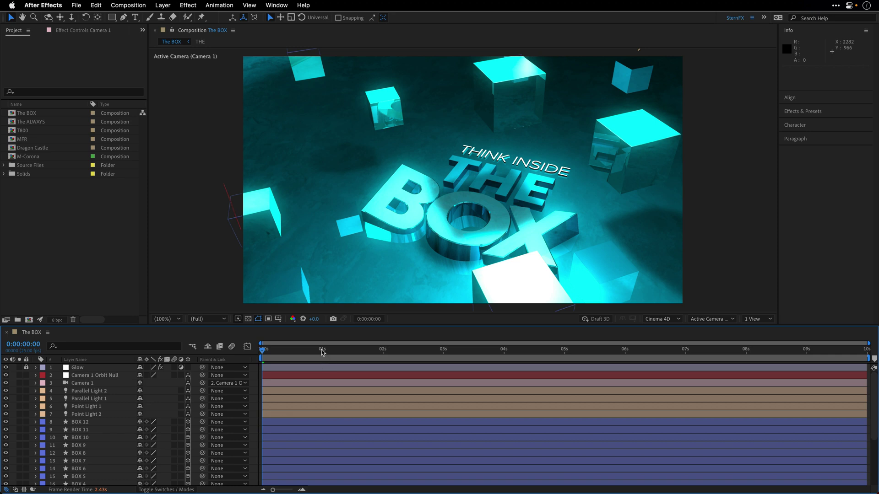
click(323, 352)
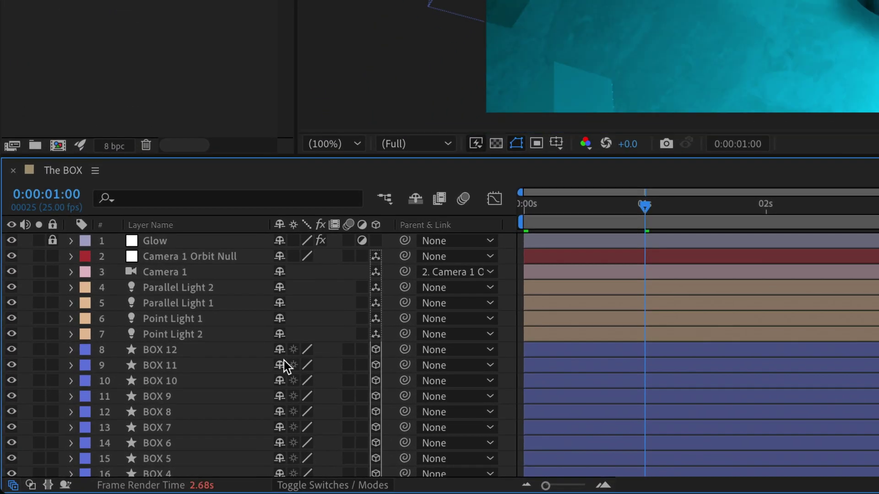
Hide the Glow layer, select all layers, and set their quality to Draft.
click(11, 241)
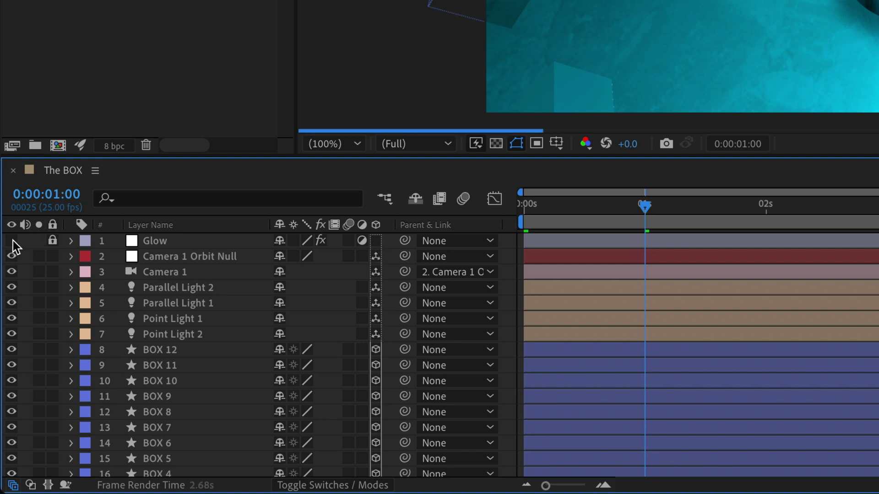
click(199, 272)
key(ctrl+a)
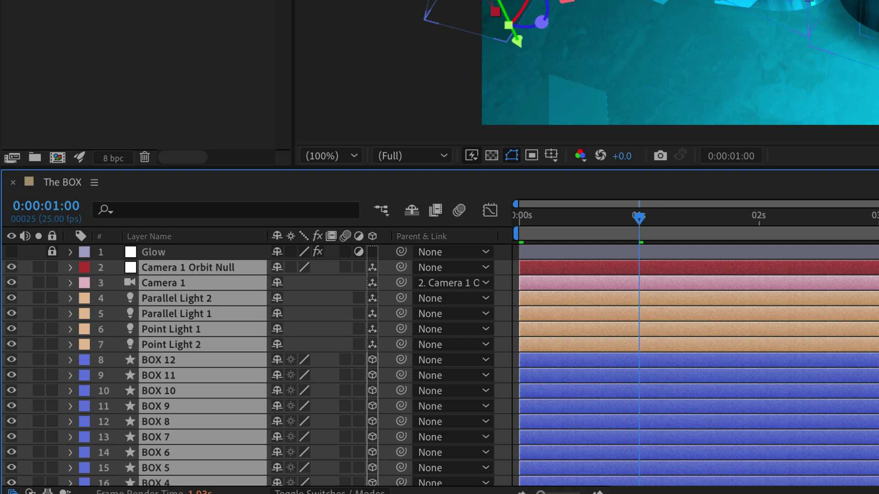
click(237, 4)
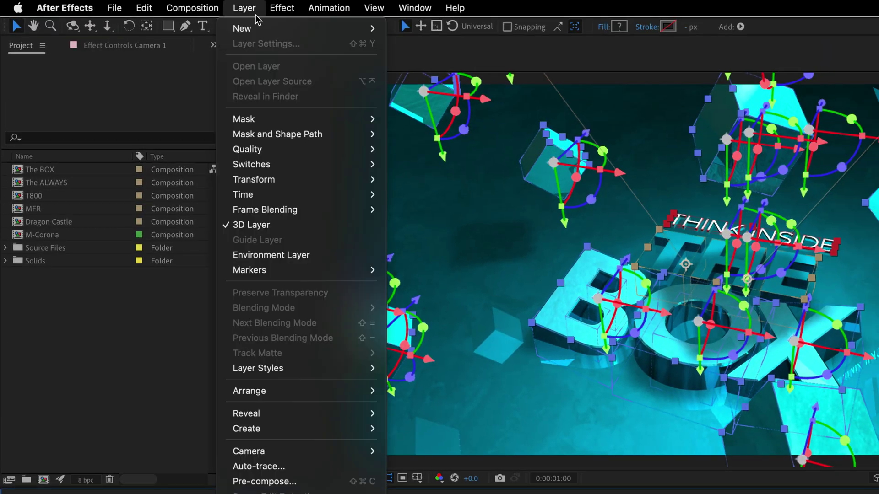
mouse_move(268, 147)
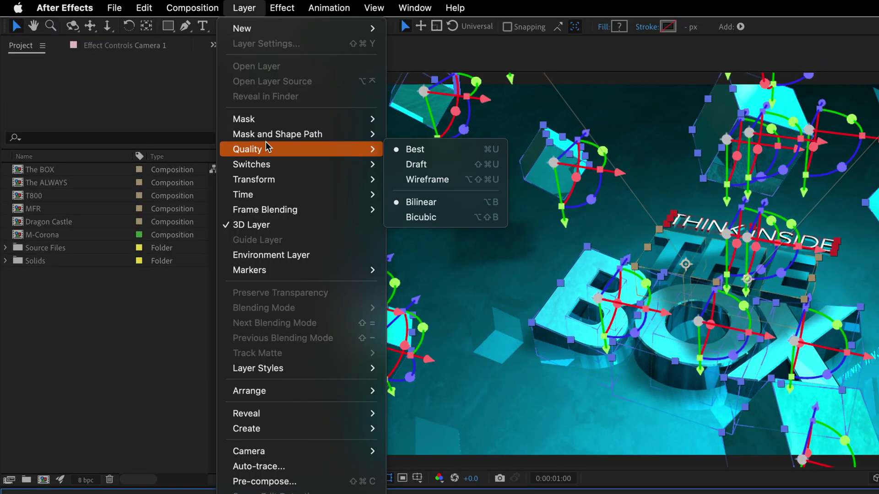
click(424, 165)
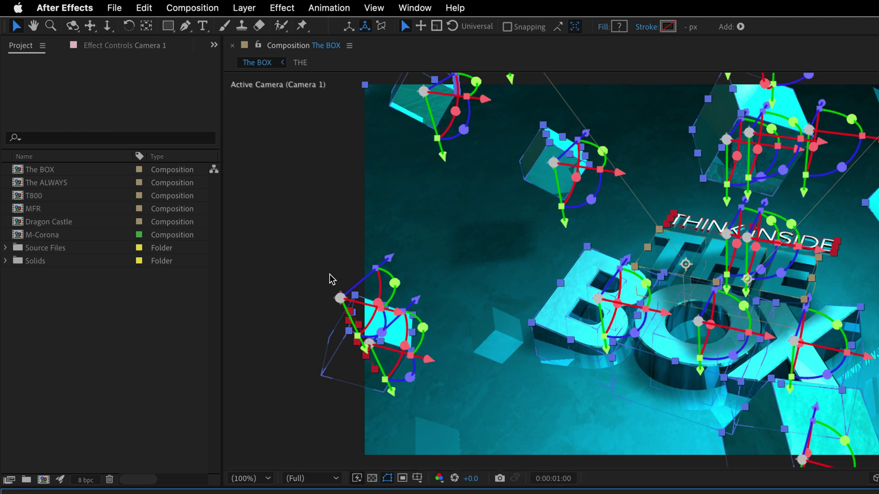
Switch the layers to Wireframe quality, then back to Best, and deselect them.
click(246, 8)
mouse_move(365, 149)
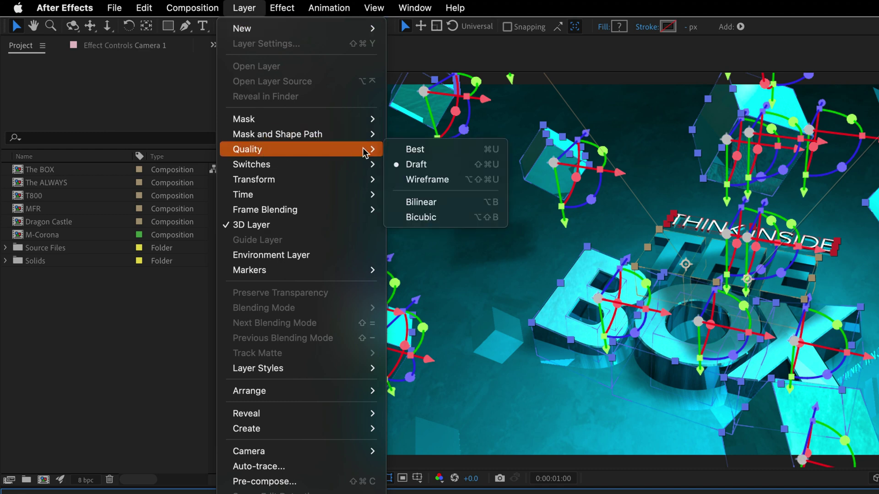
click(410, 180)
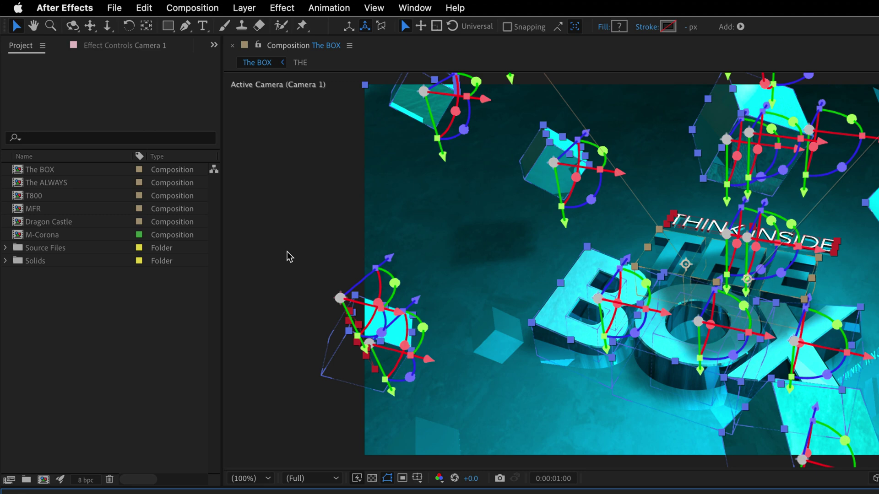
click(243, 8)
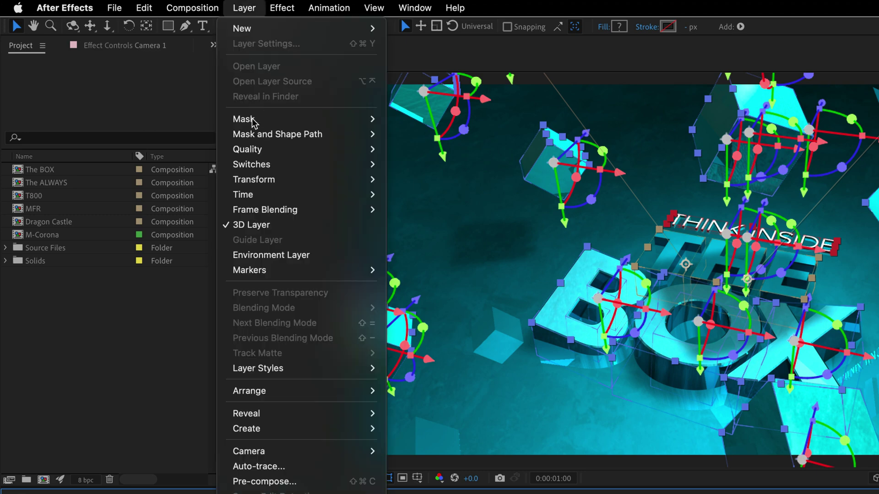
mouse_move(251, 149)
click(404, 149)
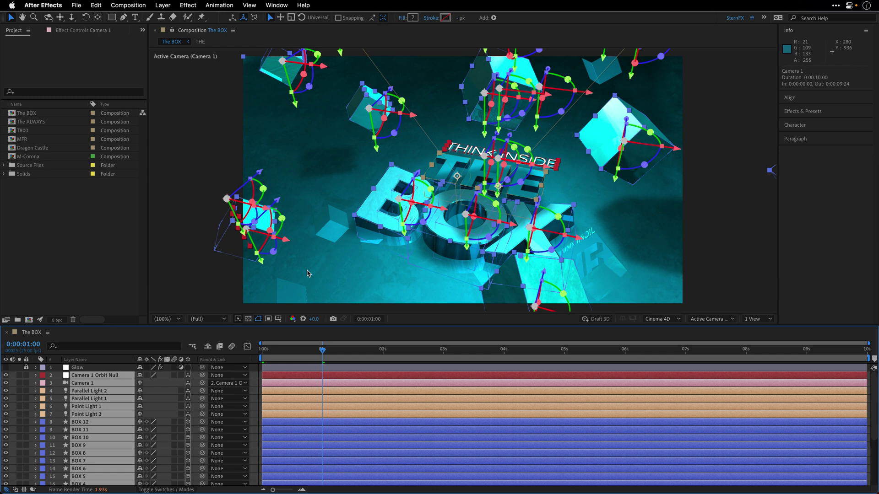
click(462, 407)
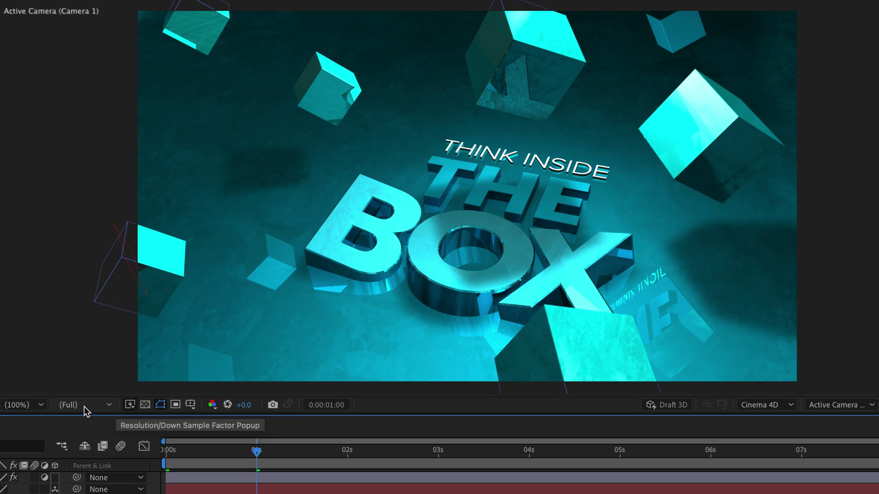
Set the preview resolution to Half, then to Quarter.
click(84, 406)
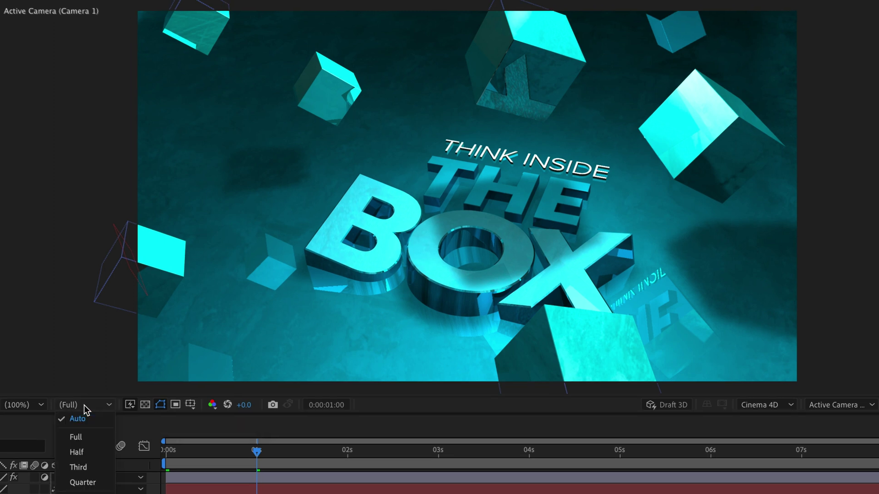
click(84, 451)
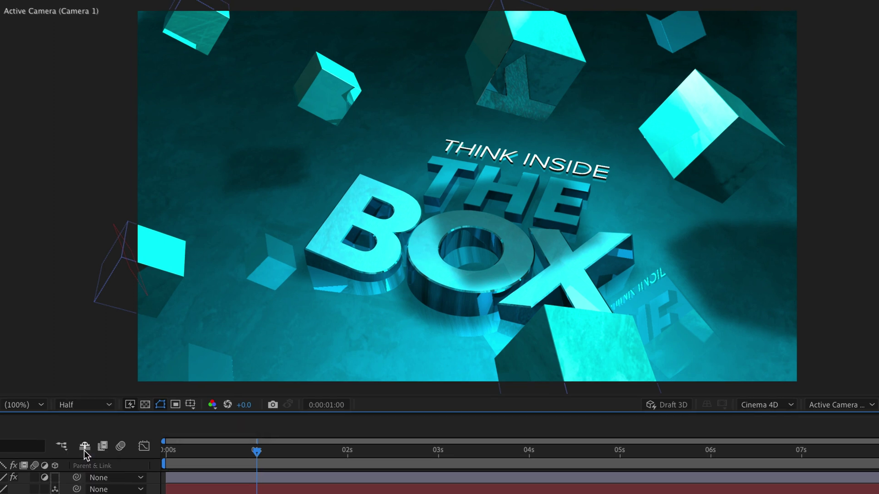
click(85, 407)
click(84, 482)
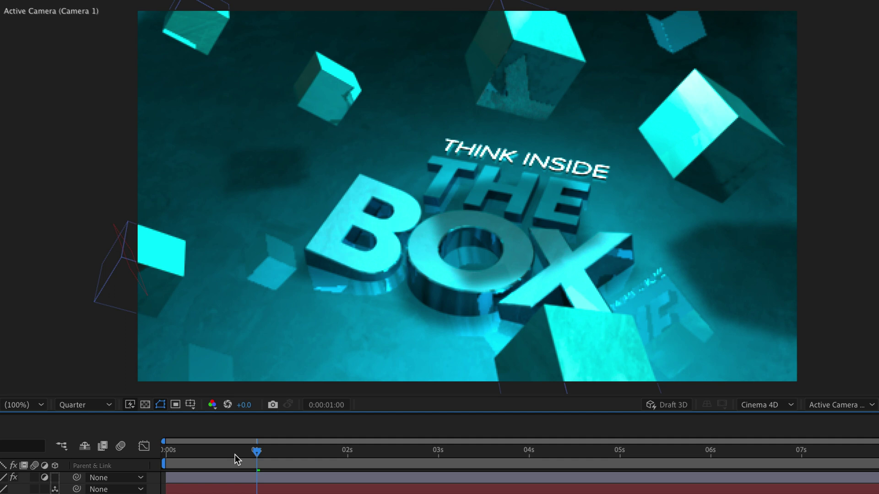
Scrub the animation to 0:00:01:20 and return the preview resolution to Auto.
drag(290, 460, 805, 454)
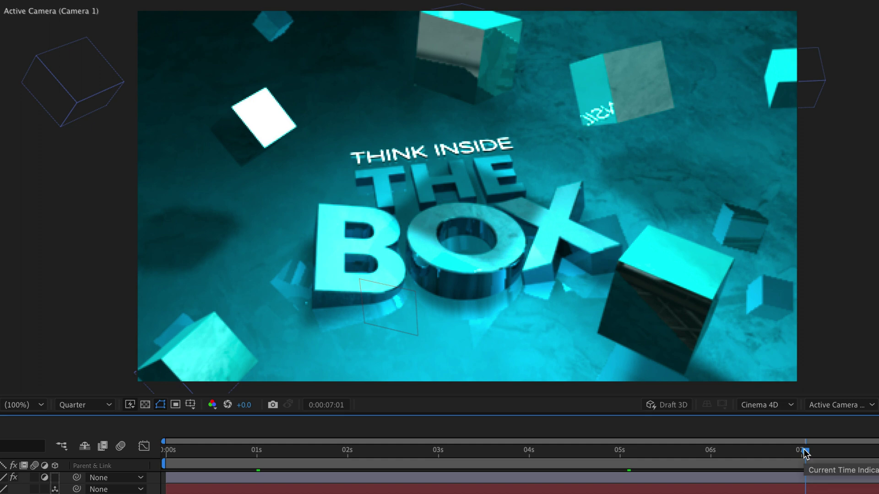
click(329, 461)
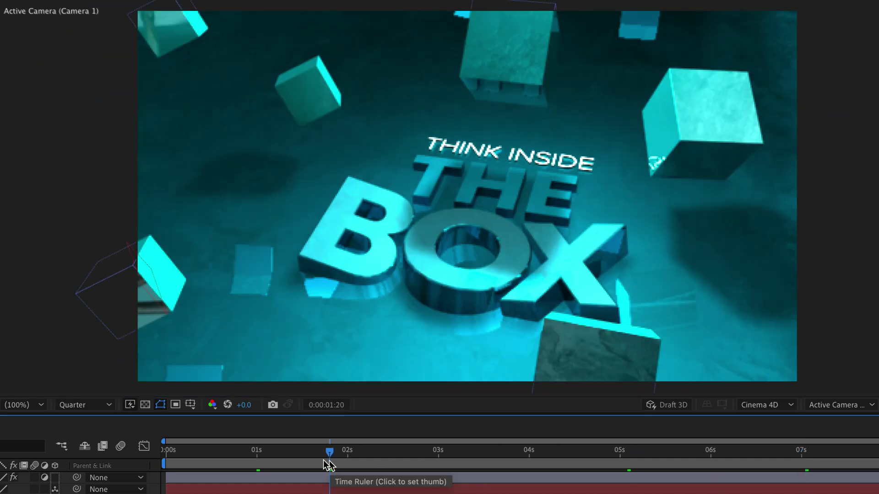
click(84, 406)
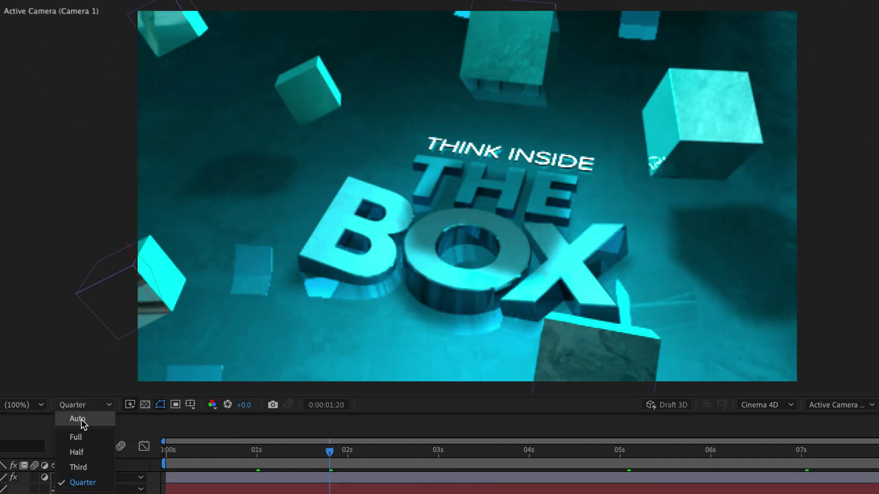
click(81, 419)
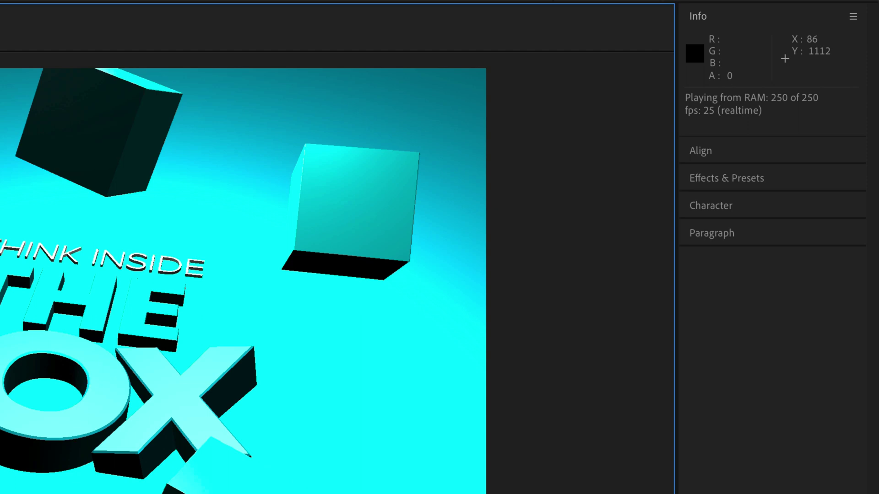
Stop the RAM preview and drag the playhead back to 0:00:00:00.
key(space)
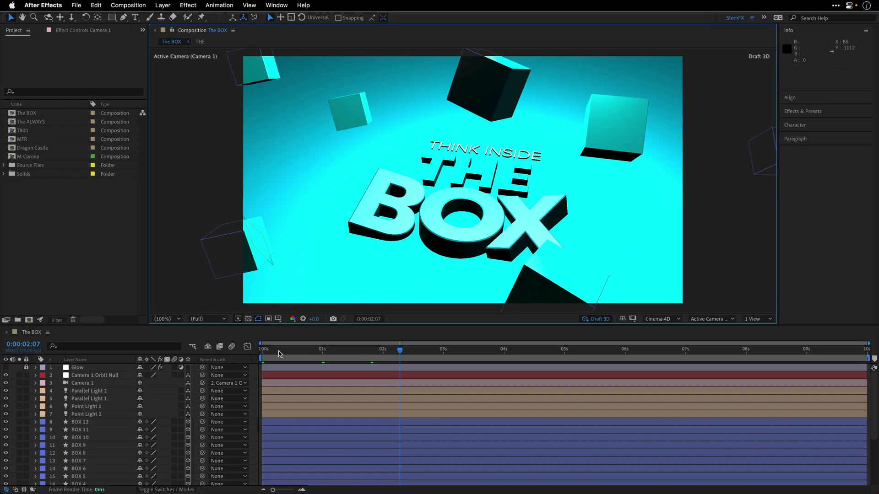
drag(279, 353, 246, 355)
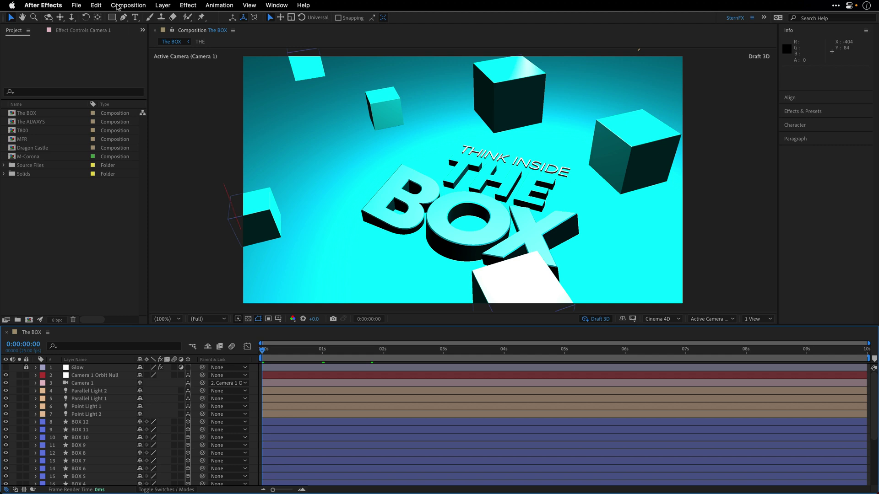
Purge all memory with Edit > Purge > All Memory, then stop the replay at 0:00:00:05.
click(96, 5)
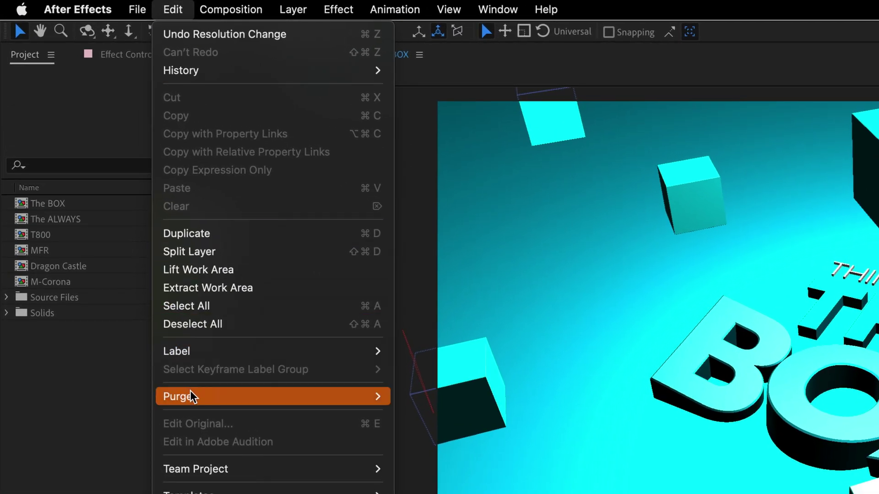
mouse_move(204, 398)
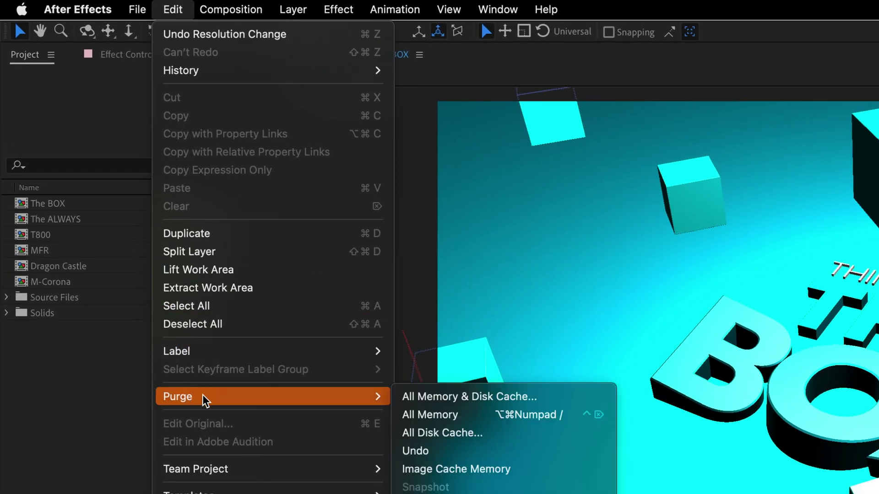
click(430, 417)
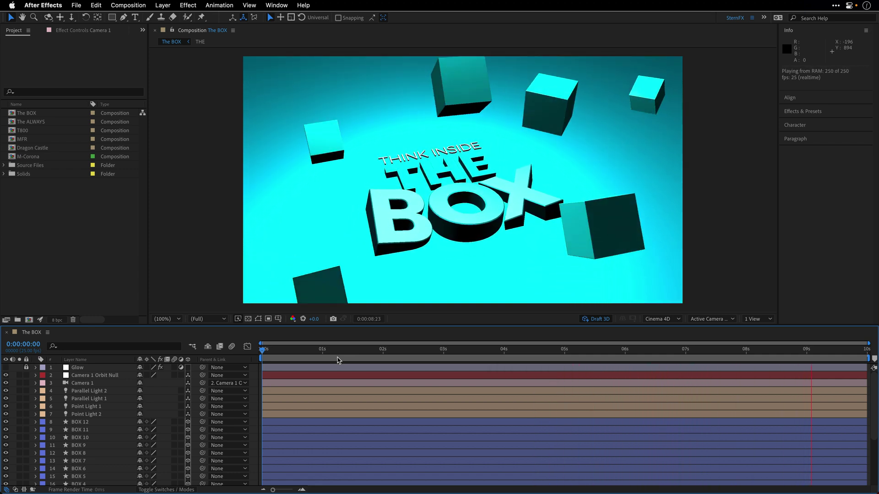
click(274, 356)
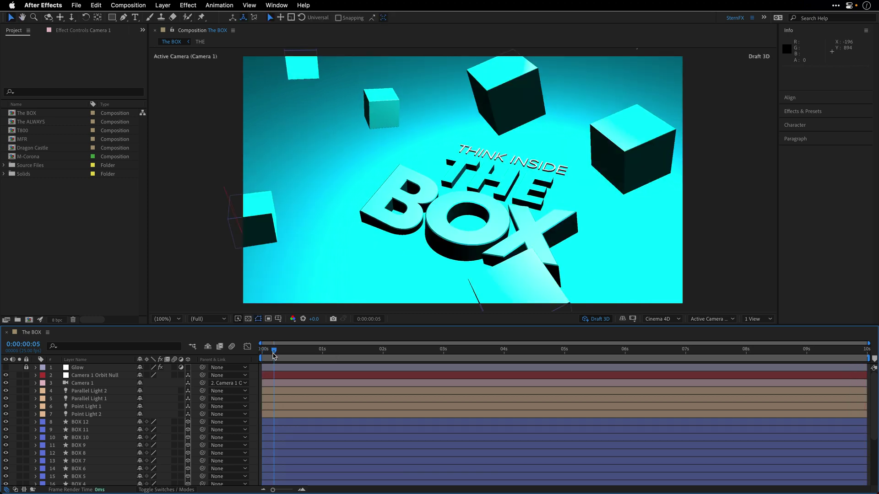
Open Preferences > Previews through the Fast Previews menu under the viewer.
click(238, 319)
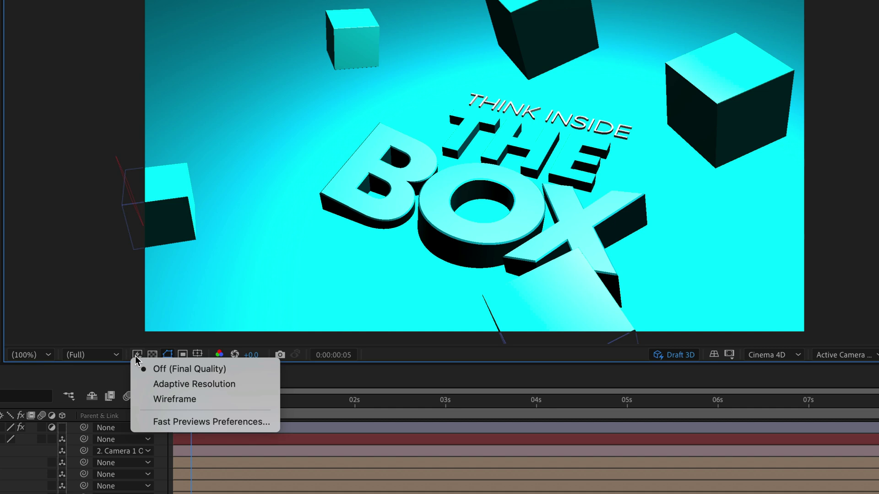
click(152, 421)
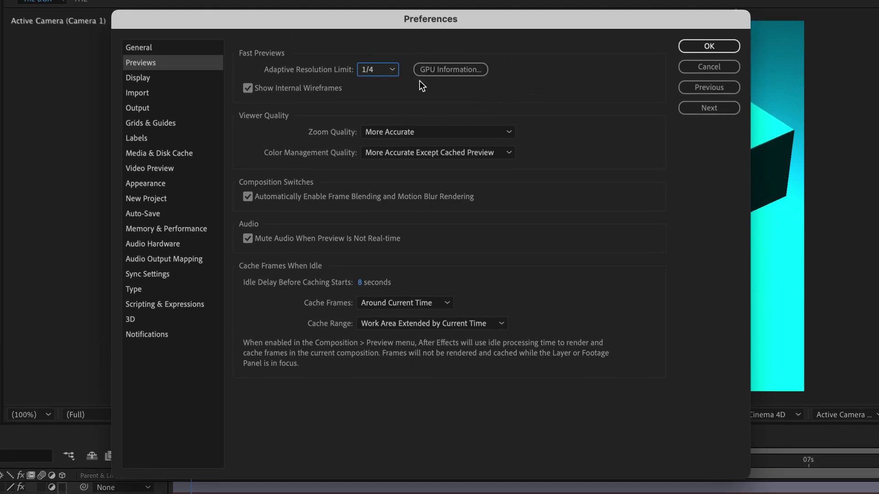
Set GPU Texture Memory to 24*1024 (24576 MB) and confirm both dialogs with OK.
click(445, 71)
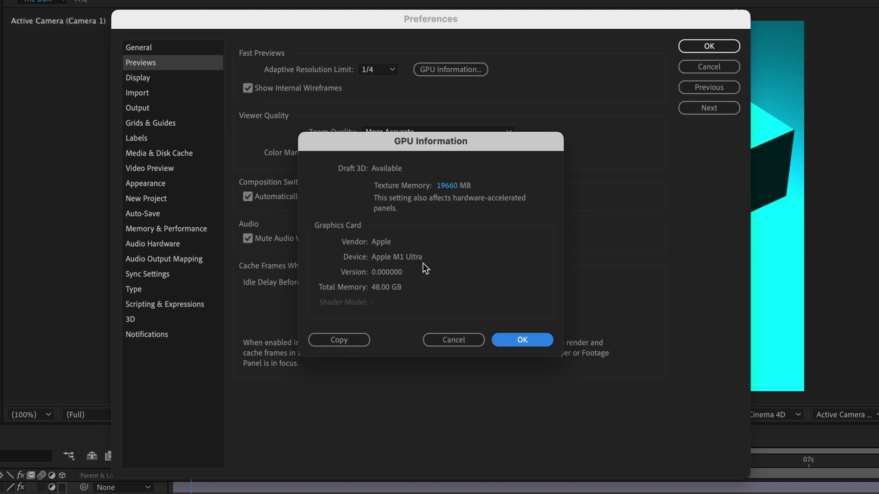
click(442, 185)
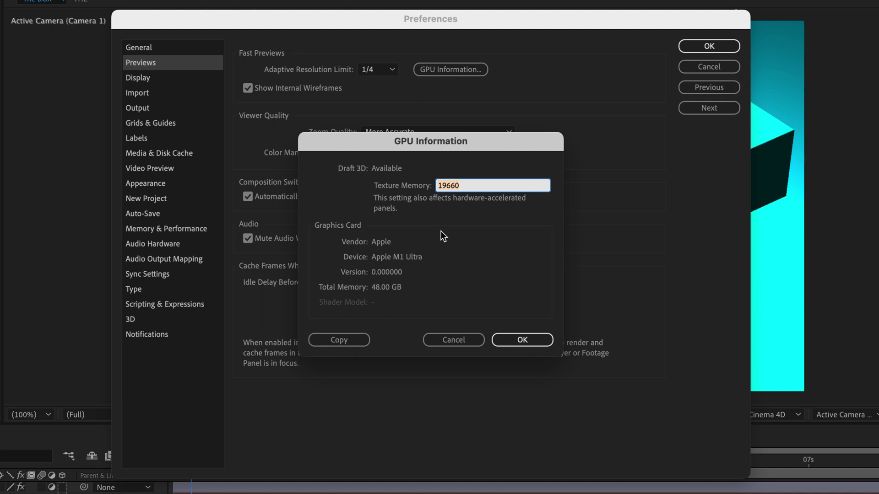
text(24*1024)
key(Tab)
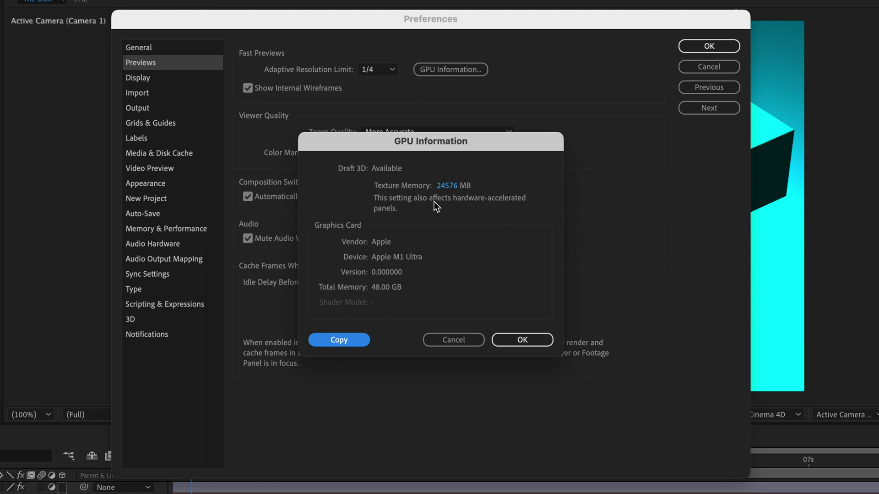
click(516, 341)
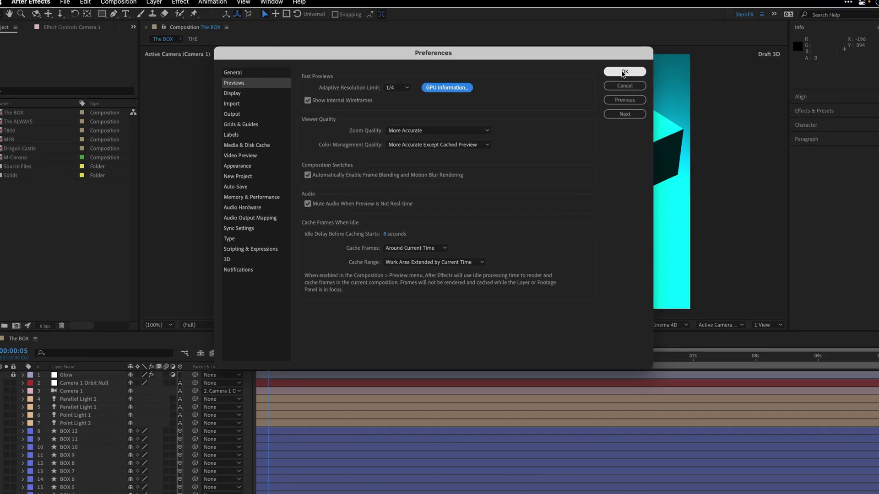
click(623, 72)
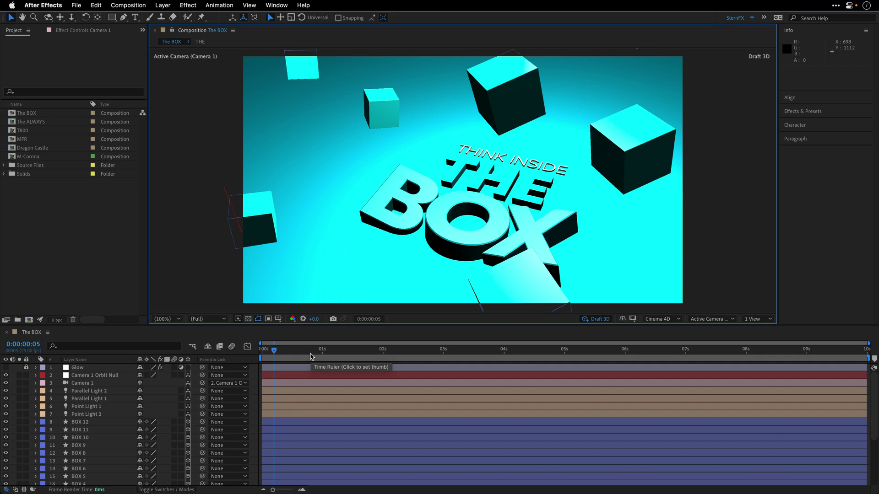
Drag the playhead through the animation, ending at 0:00:05:20.
drag(274, 350, 300, 352)
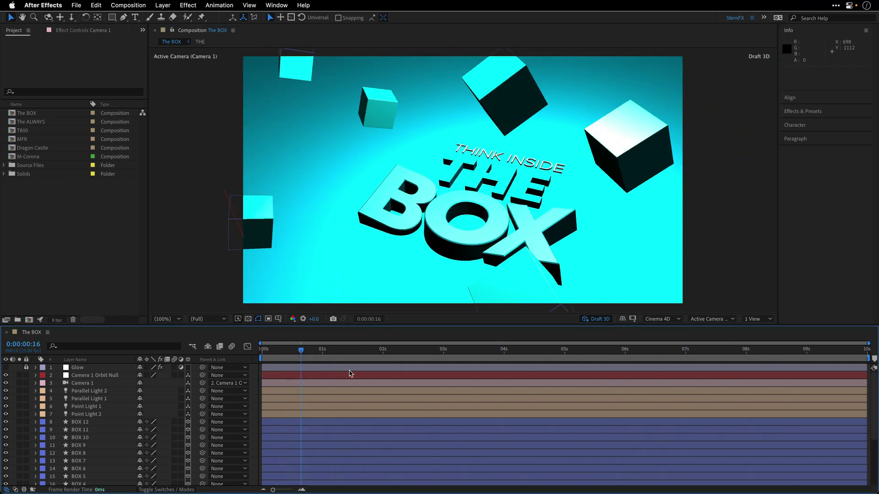
drag(350, 374, 613, 378)
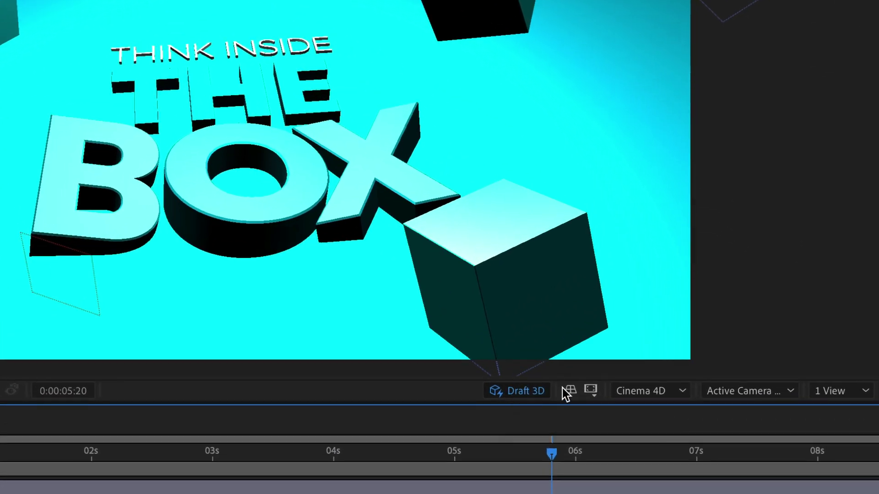
Turn on 3D Ground Plane and Extended Viewer, then scrub to 0:00:07:16.
click(566, 388)
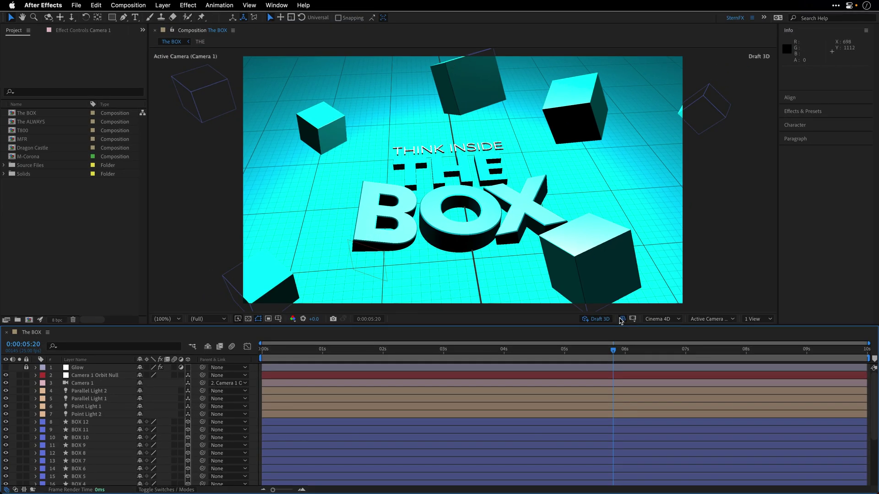
click(622, 320)
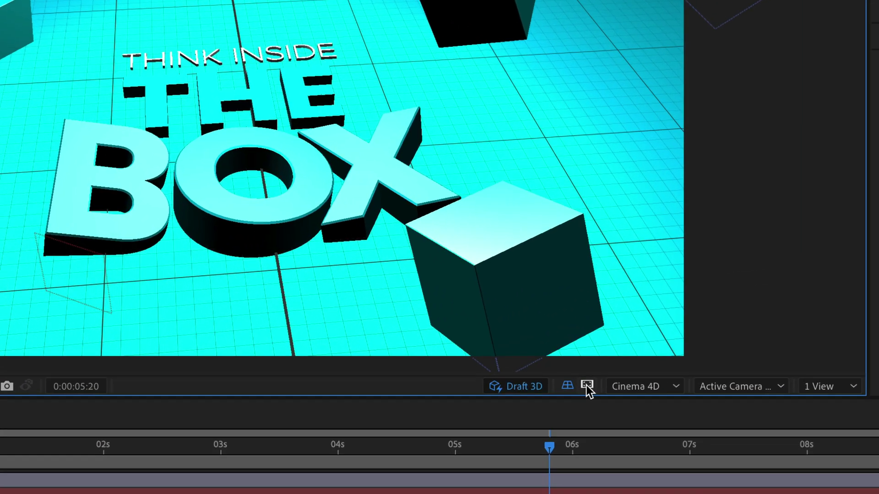
click(633, 319)
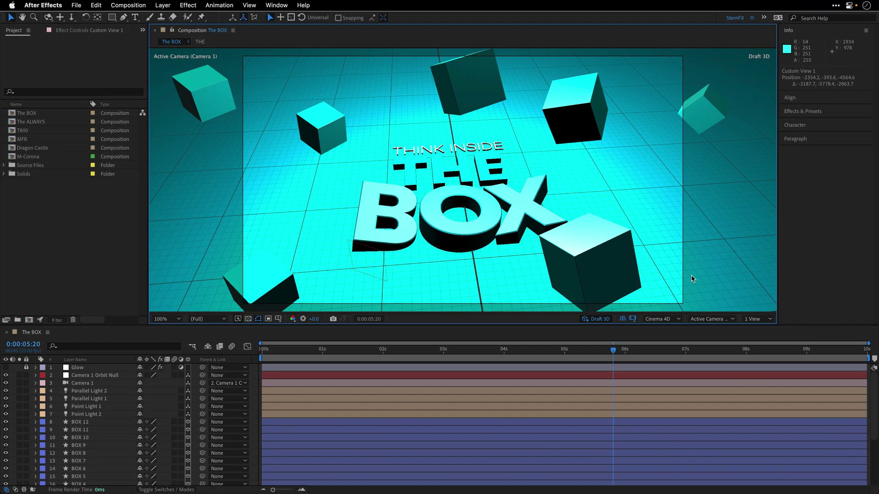
click(634, 319)
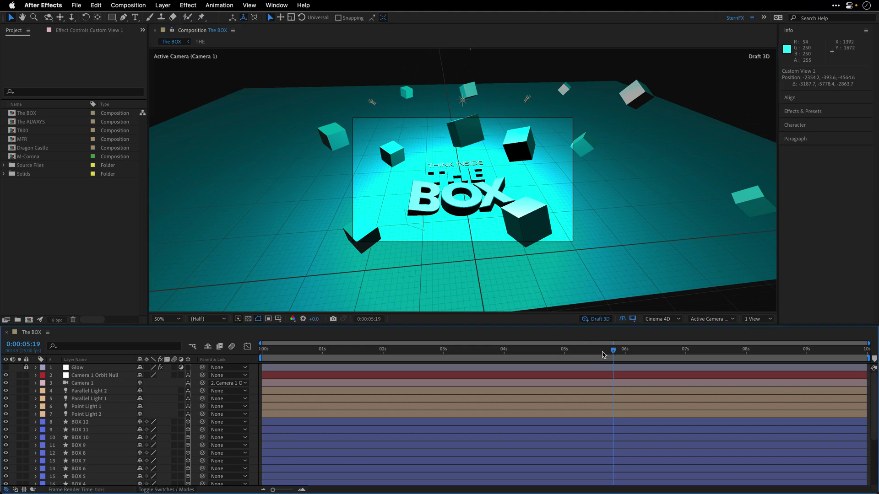
drag(615, 355, 725, 364)
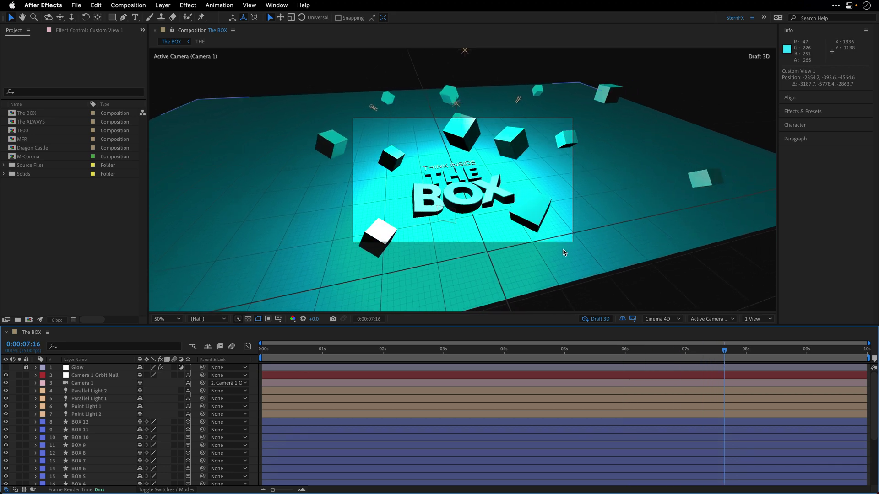
Adjust the Extended Viewer opacity slider to darken the area outside the frame.
mouse_move(633, 322)
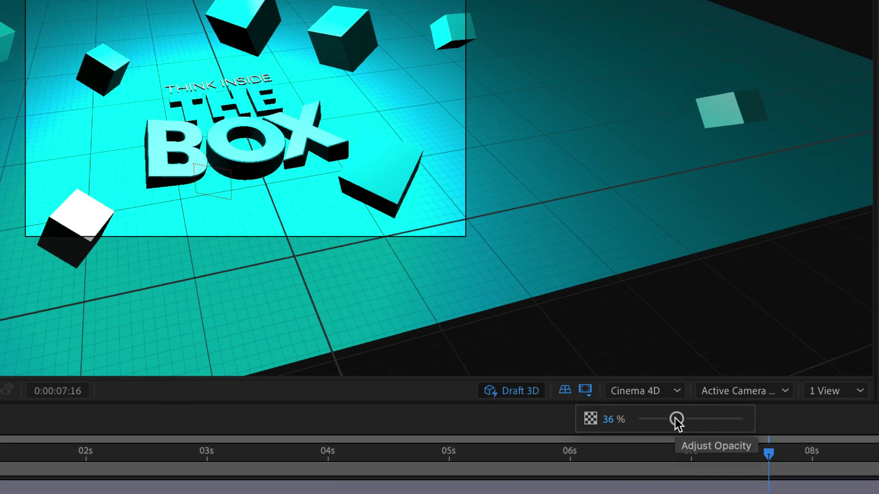
drag(675, 419, 640, 420)
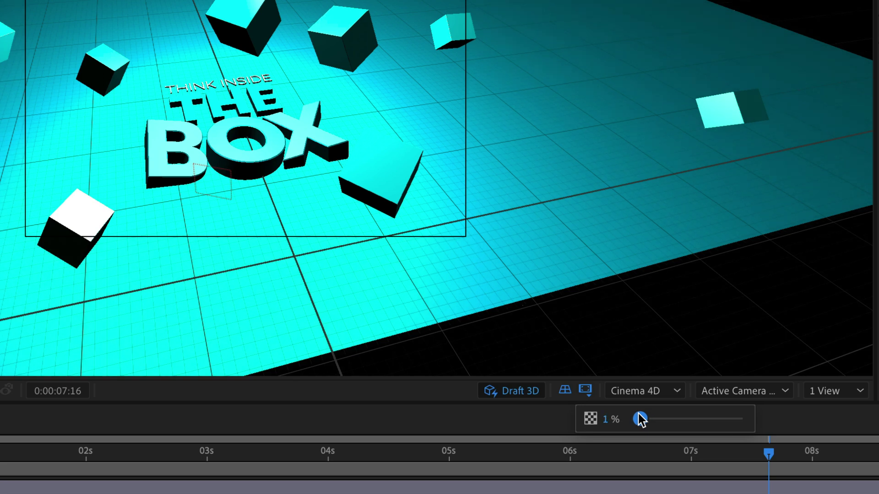
drag(639, 419, 694, 421)
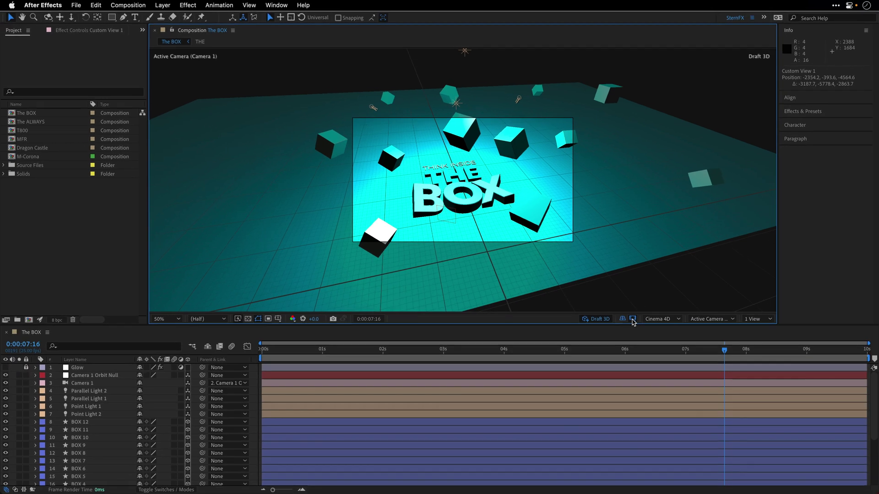
Turn off Extended Viewer and 3D Ground Plane, zoom to 100%, and select Camera 1.
click(633, 320)
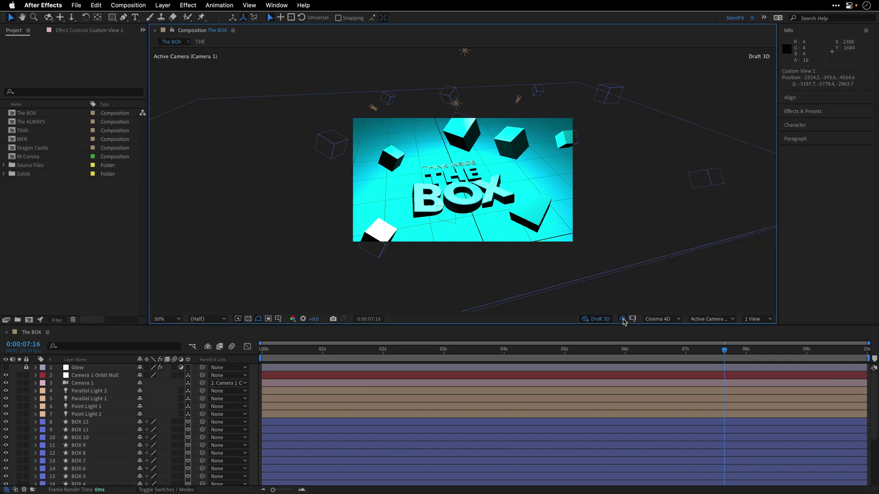
click(622, 320)
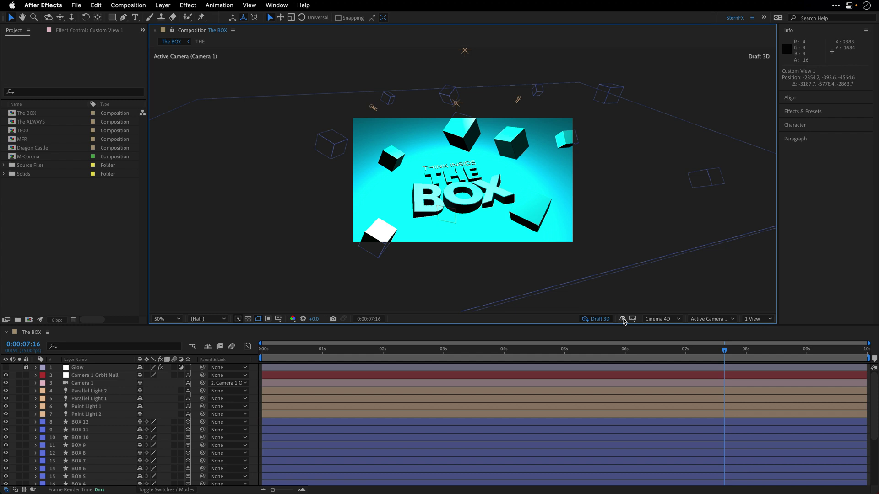
key(slash)
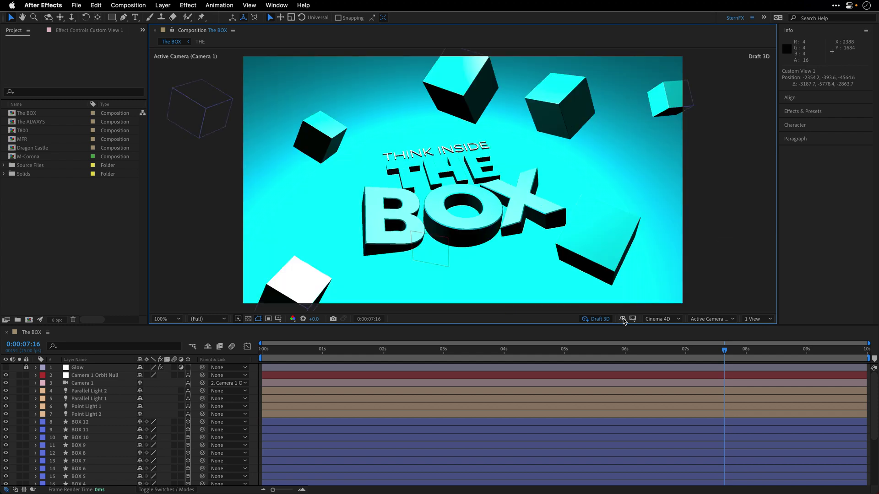
click(497, 386)
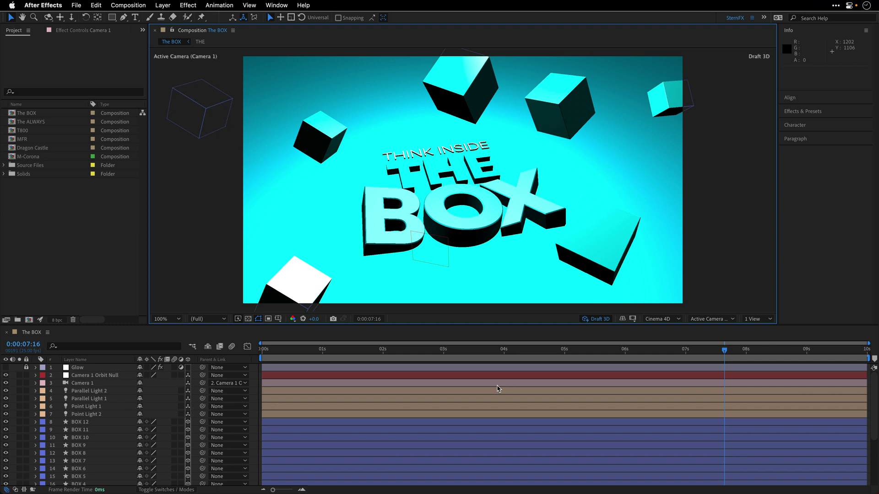
Drag the current-time indicator back to 0:00:01:00 in the BOX composition.
drag(725, 352, 322, 372)
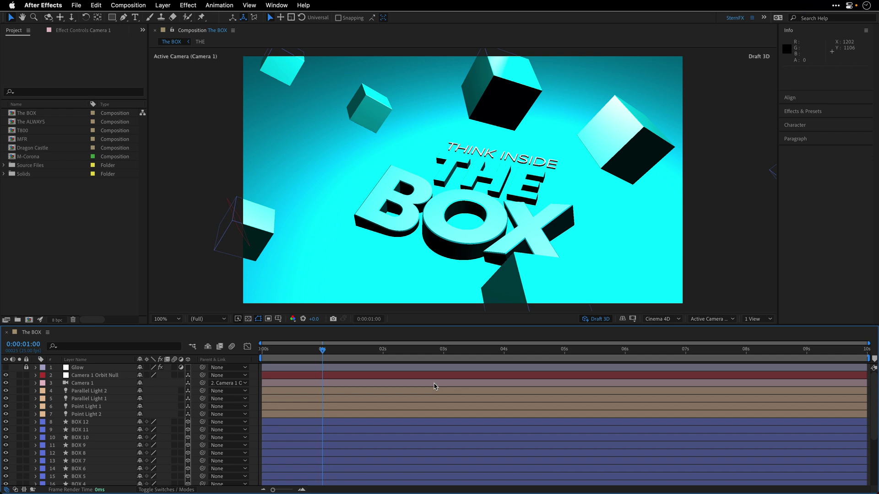
key(Caps_Lock)
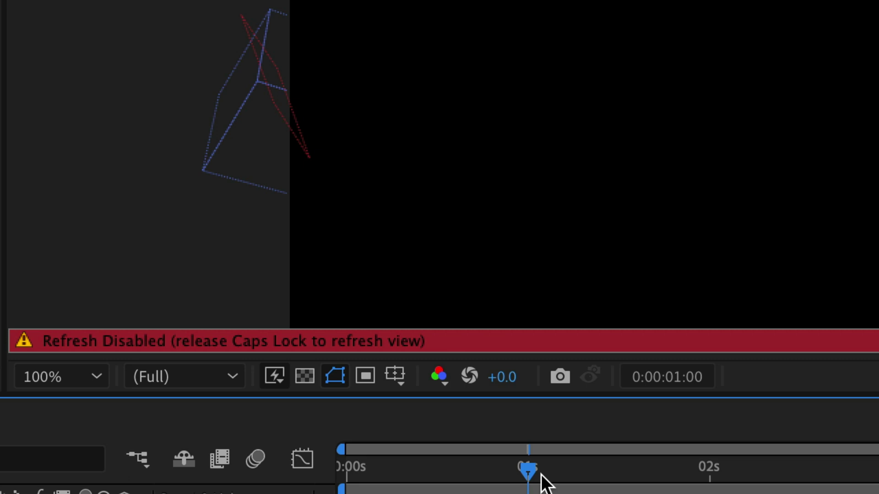
key(Caps_Lock)
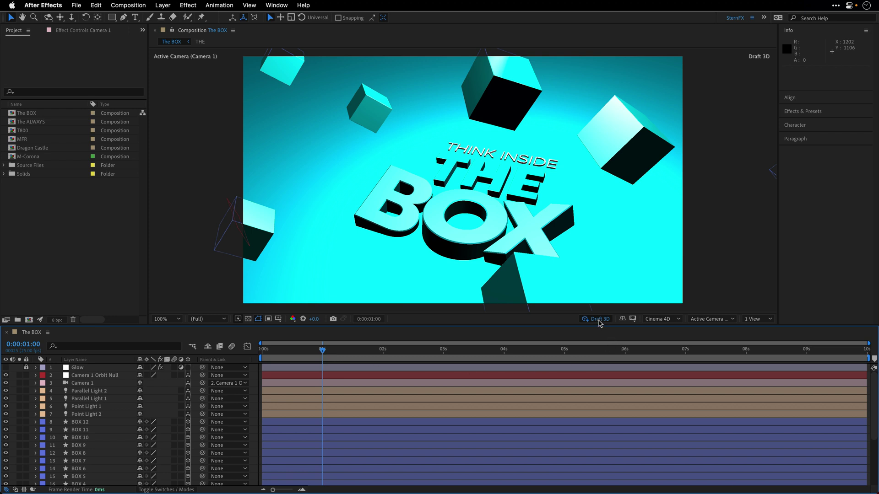
Turn off Draft 3D, return to the first frame, and make the Glow layer visible.
click(598, 319)
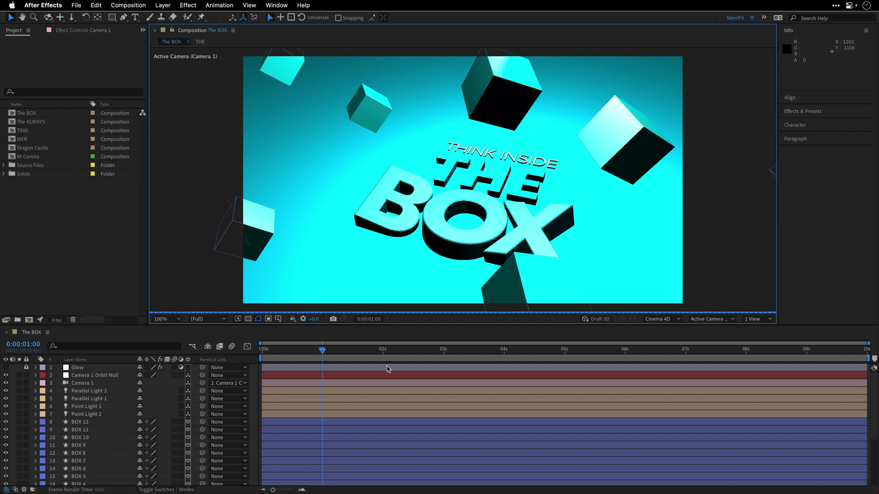
click(266, 352)
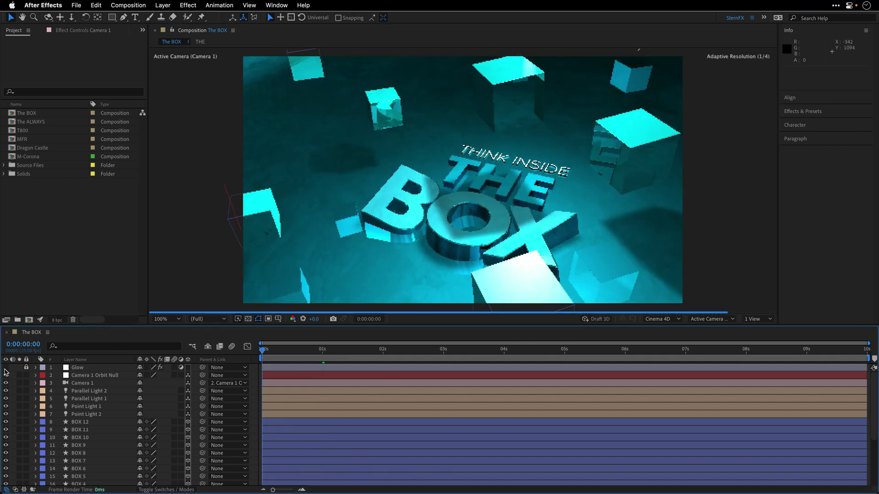
click(6, 368)
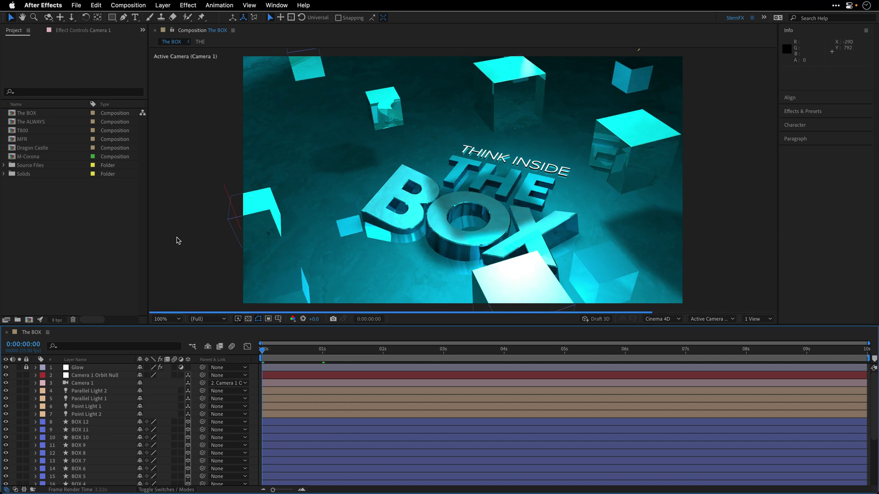
Maximize the composition viewer, fit the composition to it, and play it back.
key(grave)
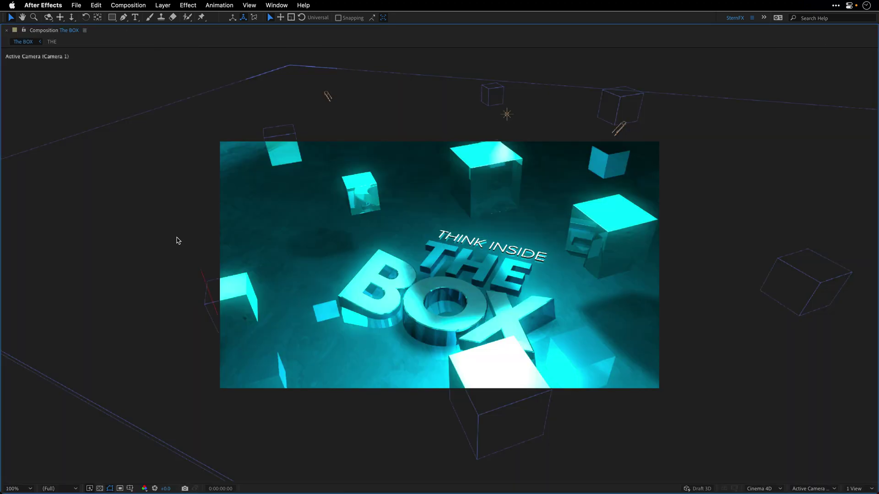
key(shift+slash)
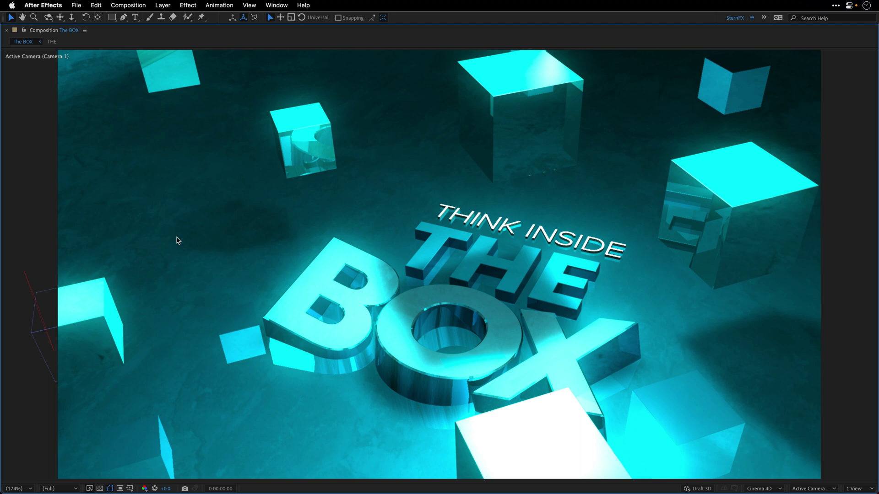
key(space)
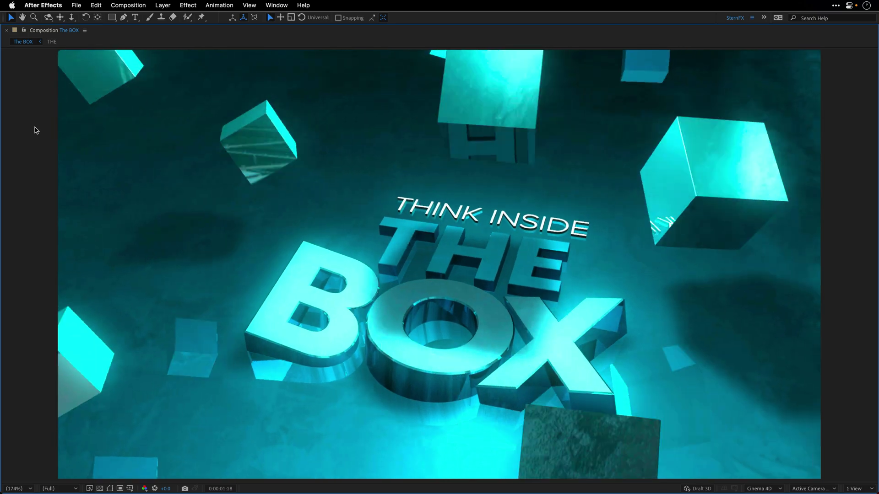